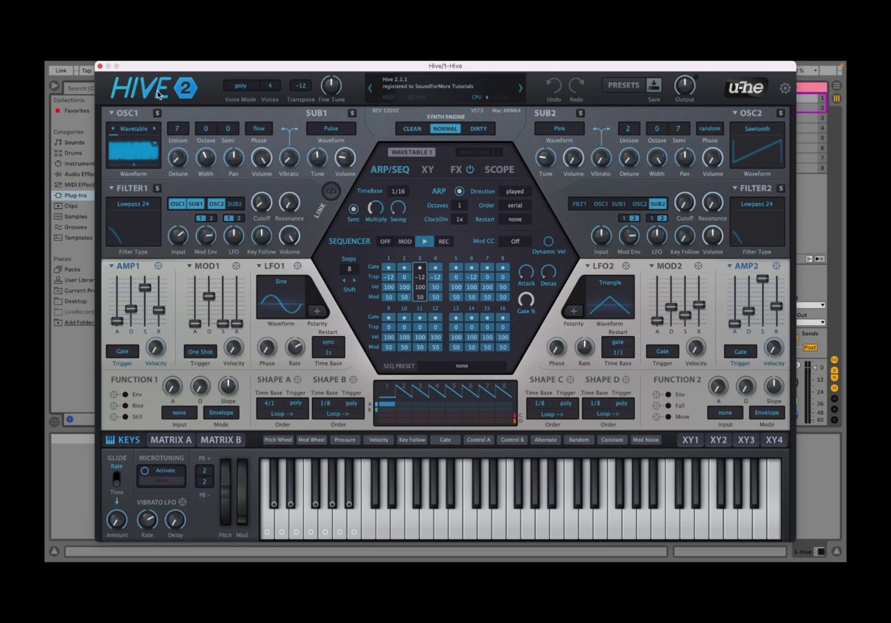
Step: Review the voice mode, voice count and transpose choices, keeping Poly, 4 voices and -12
click(244, 89)
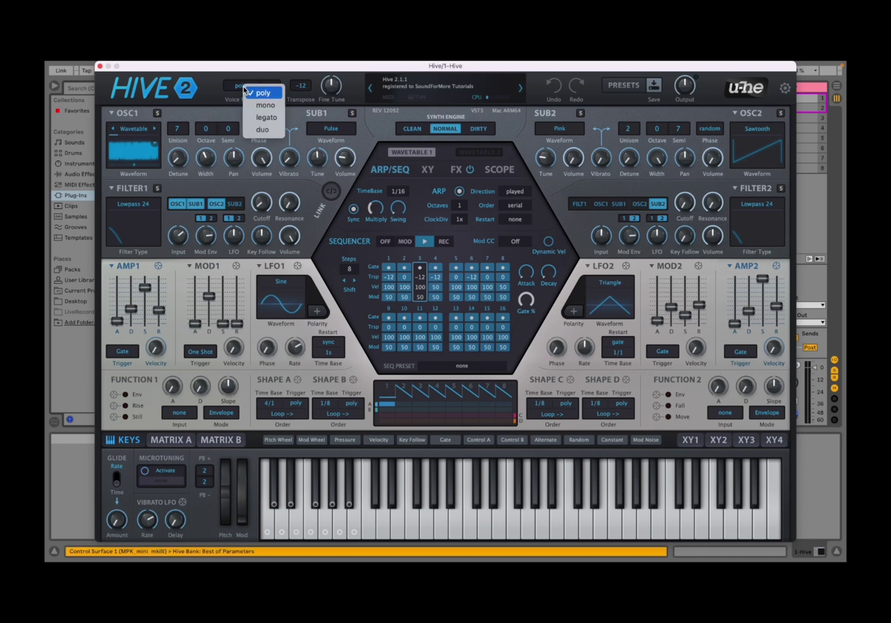
click(231, 103)
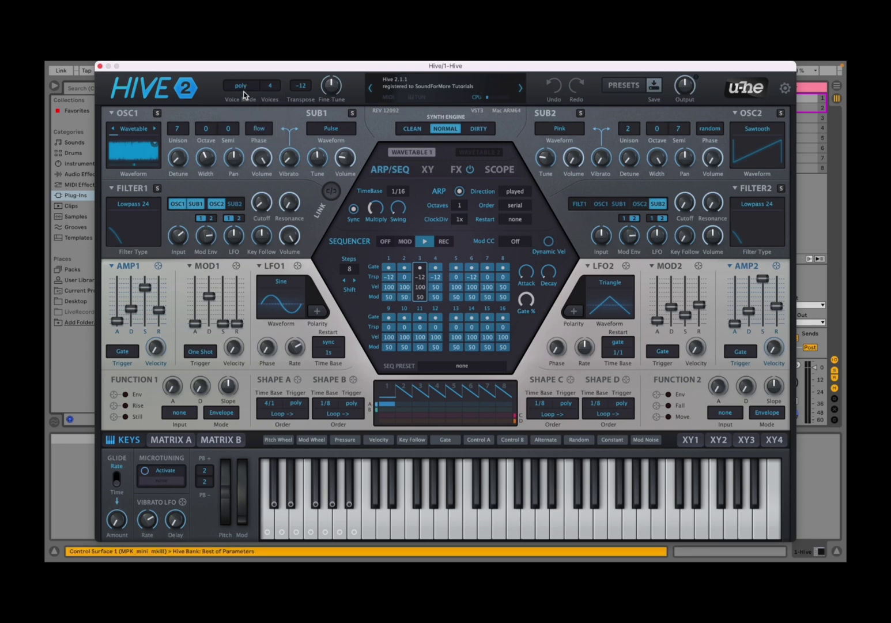
click(244, 92)
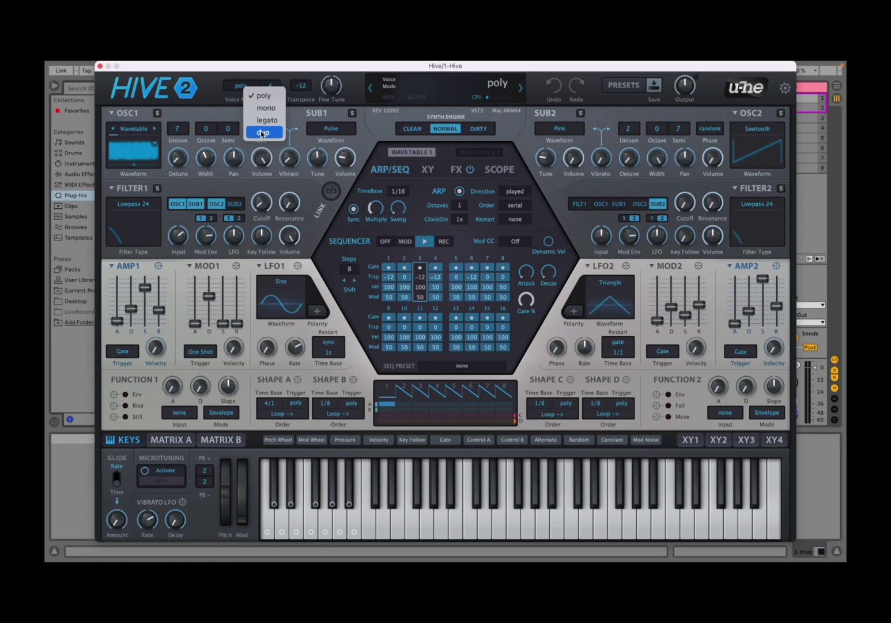
click(217, 100)
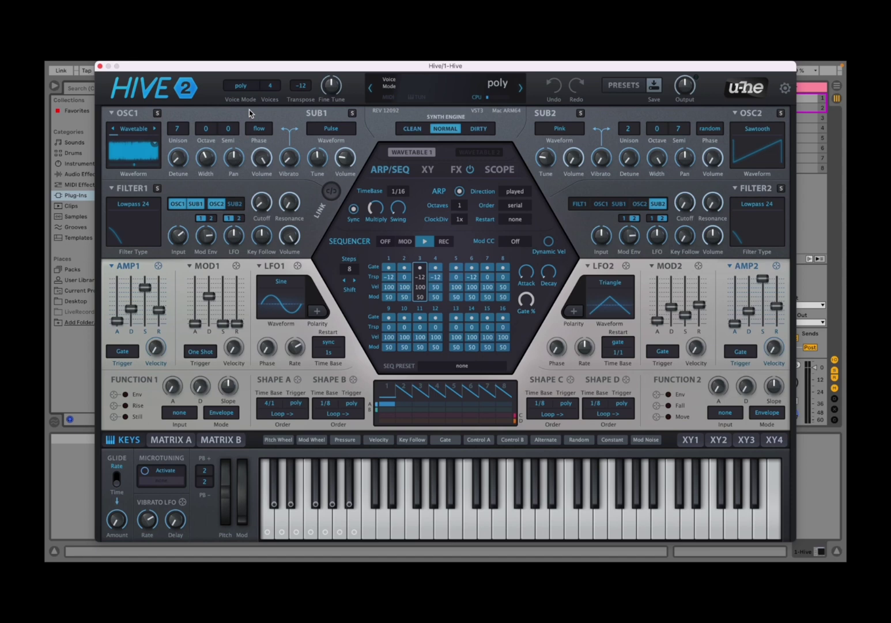
click(277, 91)
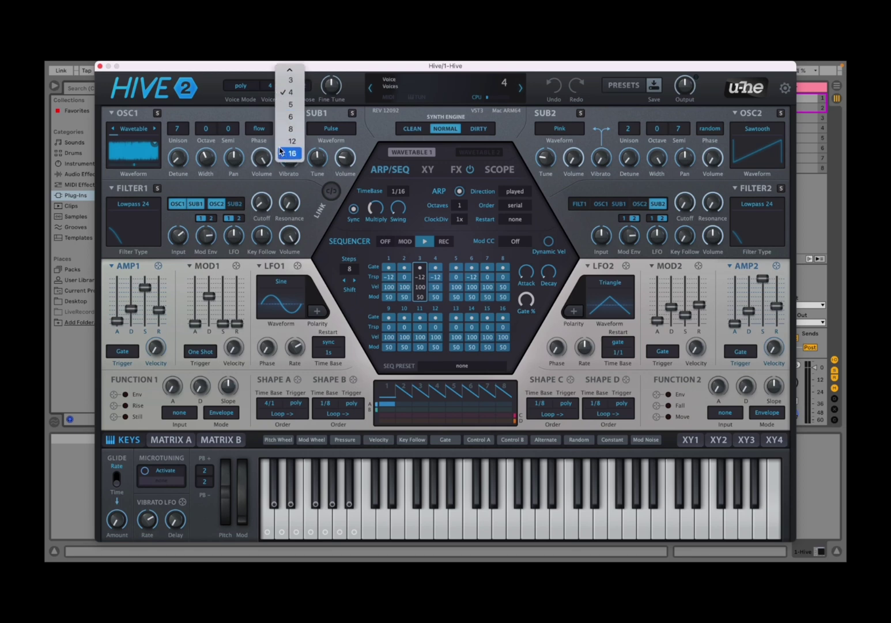
click(225, 106)
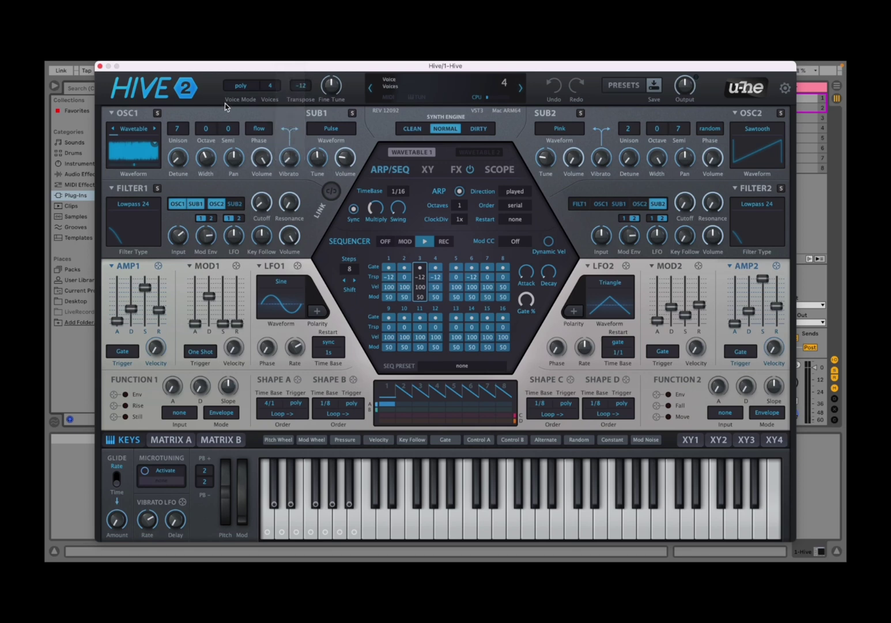
click(308, 87)
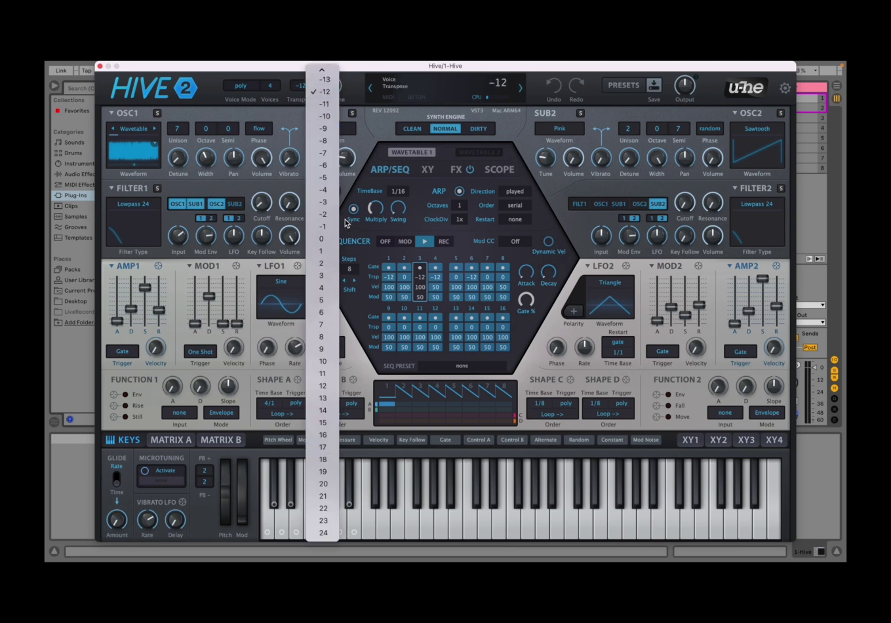
click(359, 100)
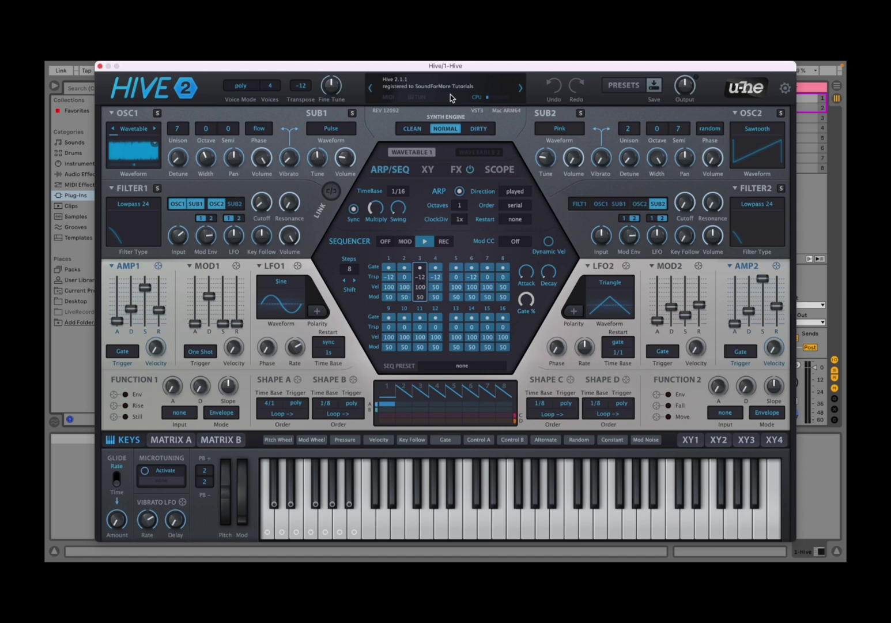
Step: Browse the preset list, step back one preset, then forward to ARK 5th Hallway
click(447, 88)
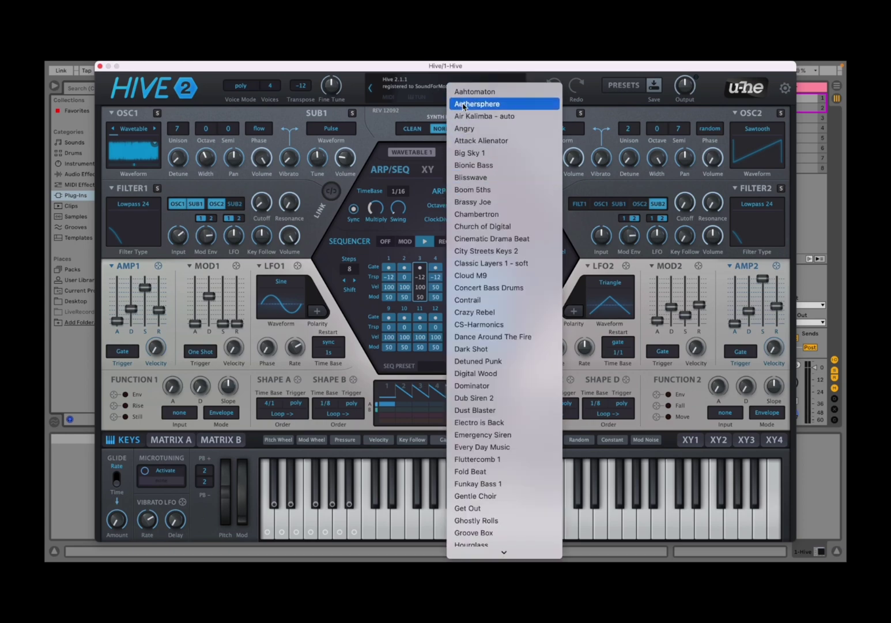
click(369, 89)
click(369, 90)
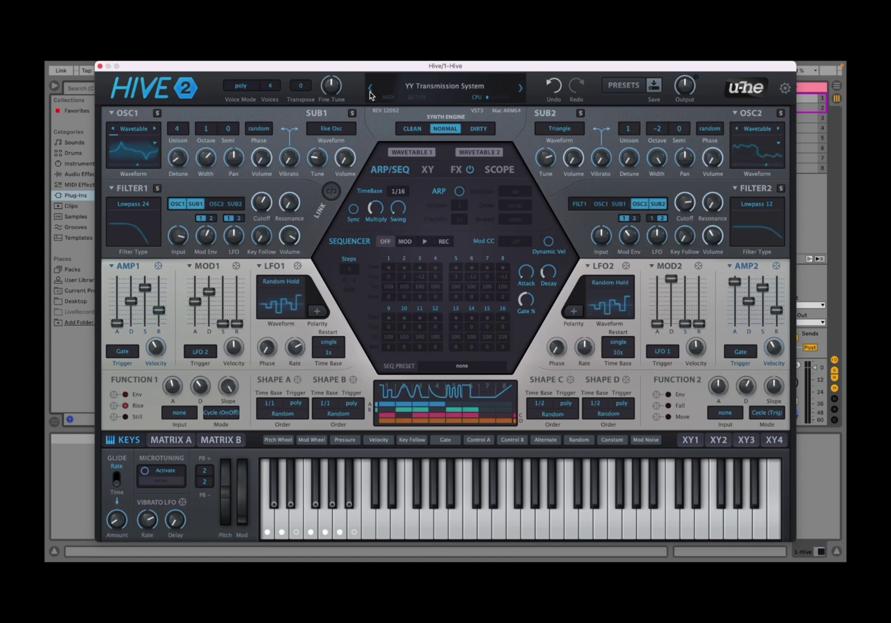
click(520, 92)
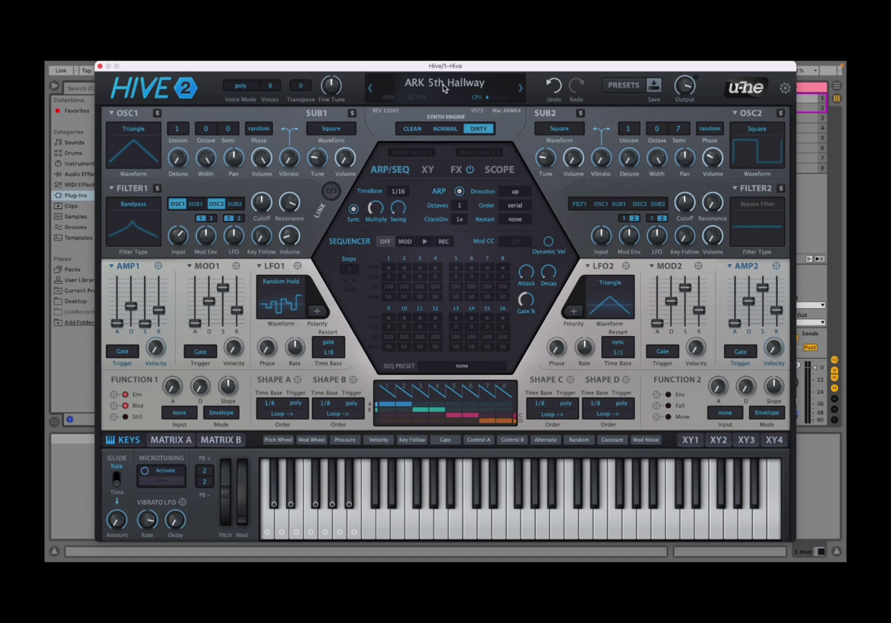
mouse_move(385, 105)
click(624, 87)
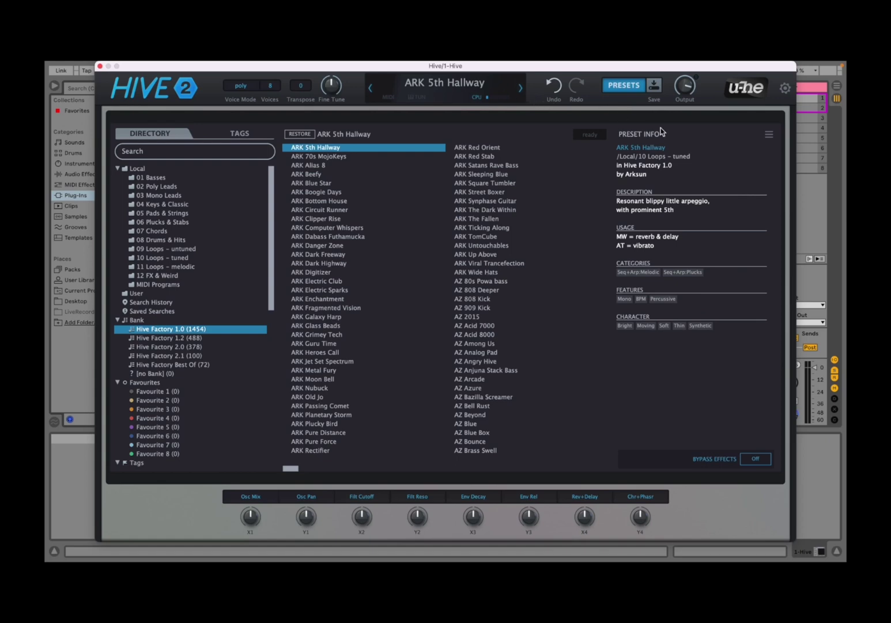
click(614, 88)
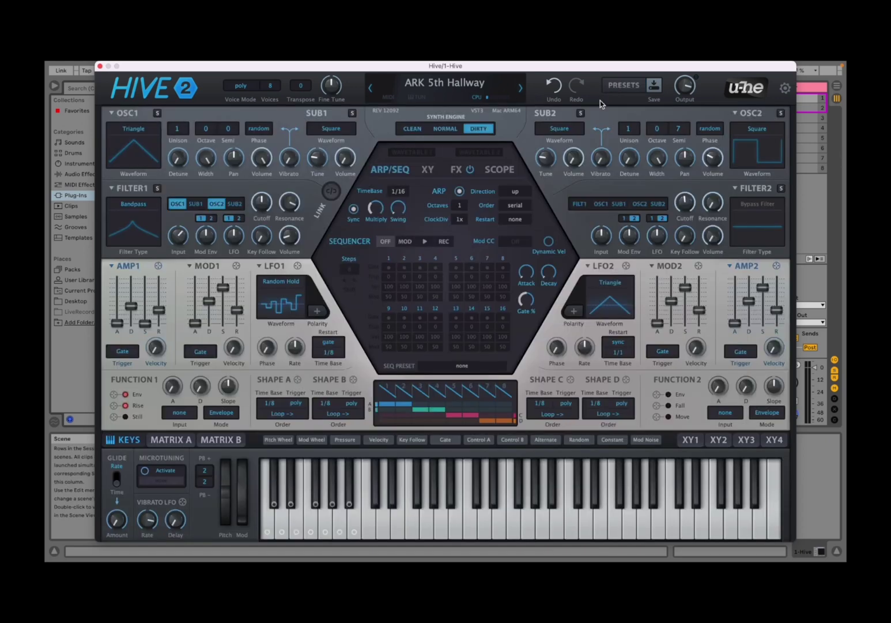
click(656, 88)
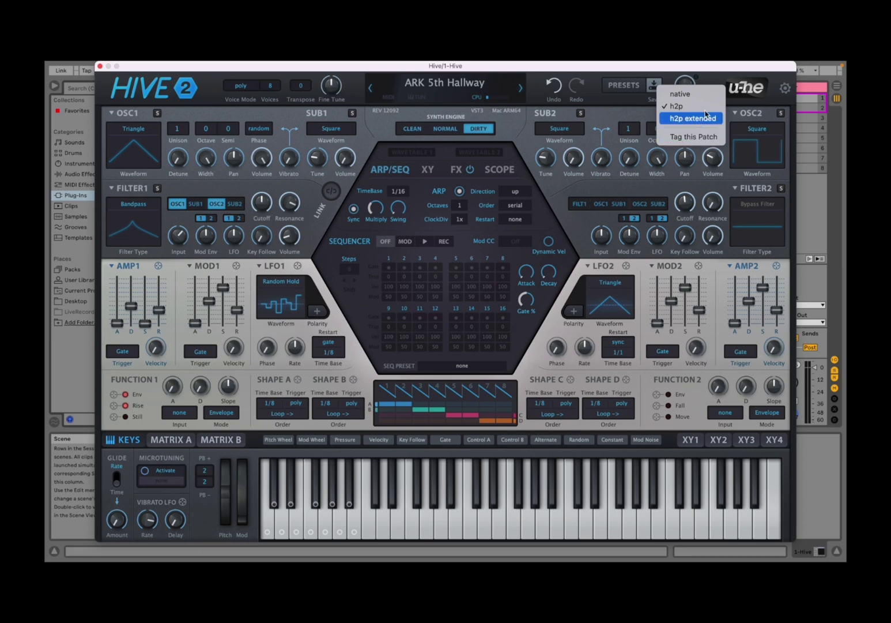
click(685, 137)
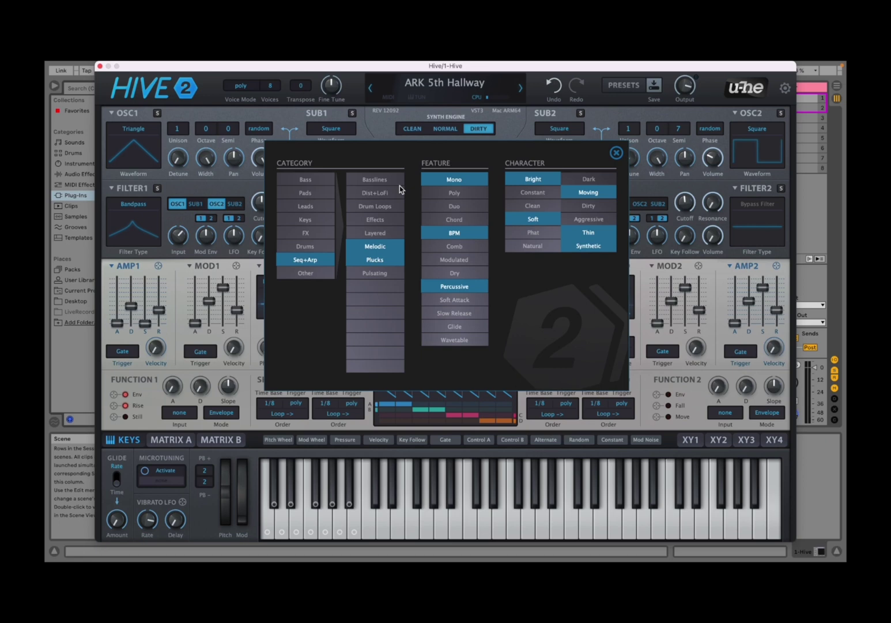
click(616, 153)
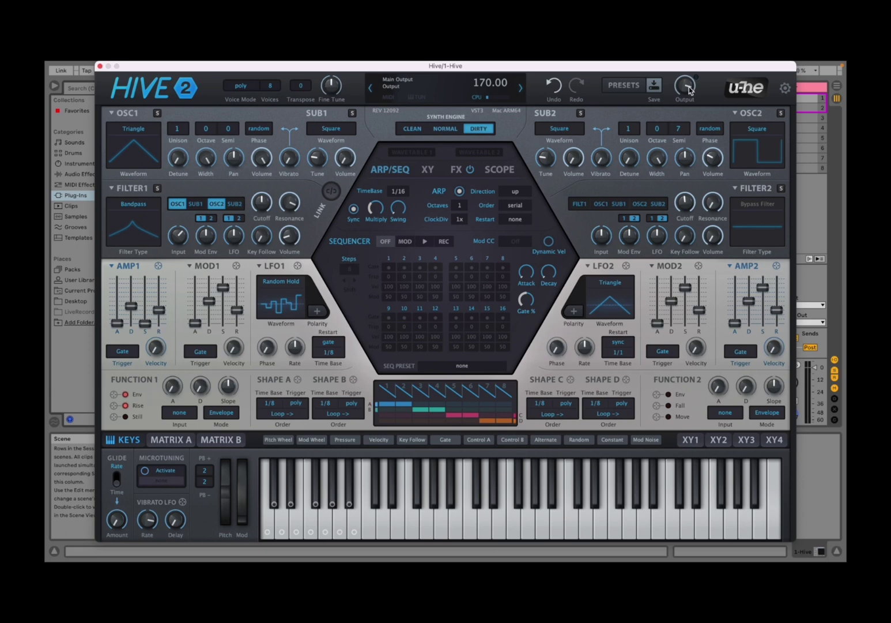
click(750, 92)
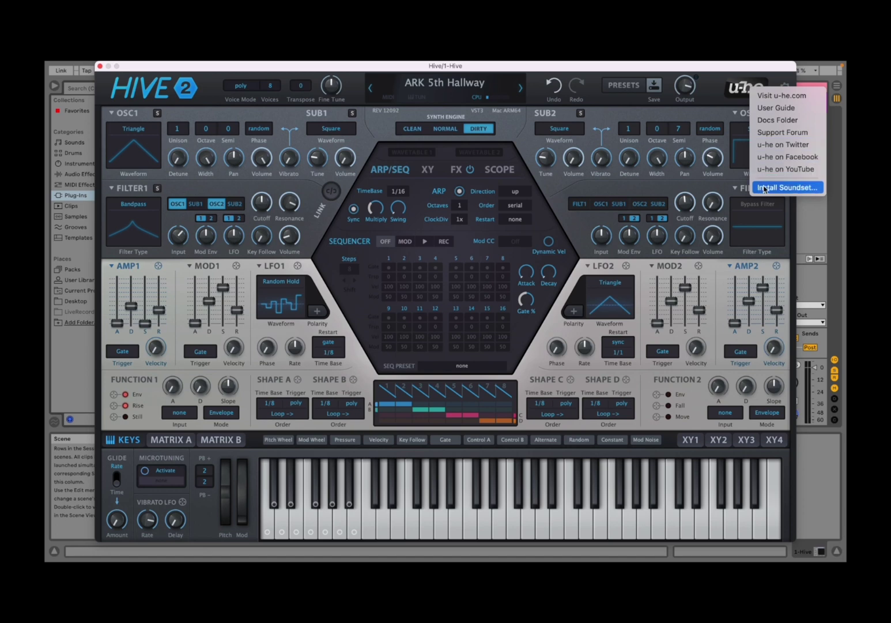
click(711, 96)
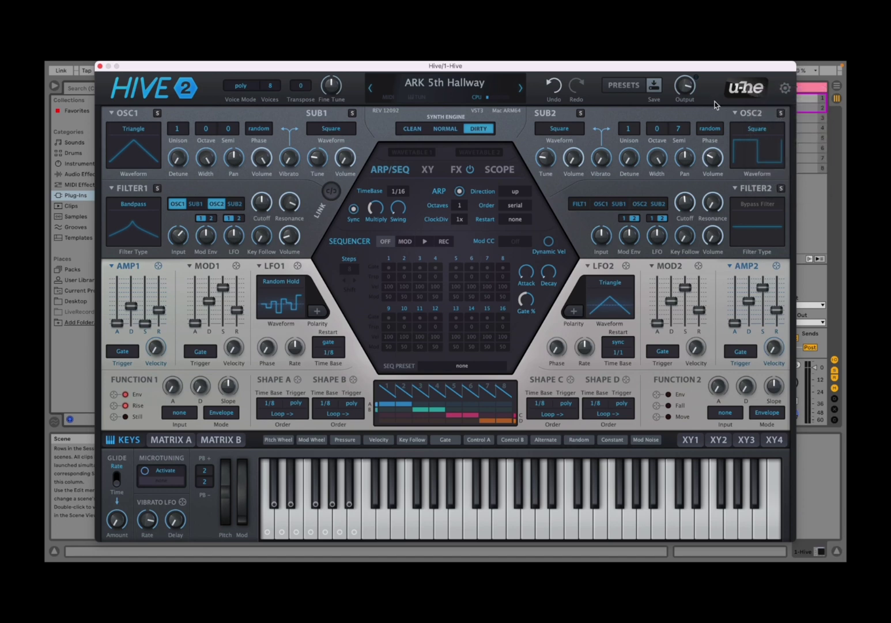
click(786, 89)
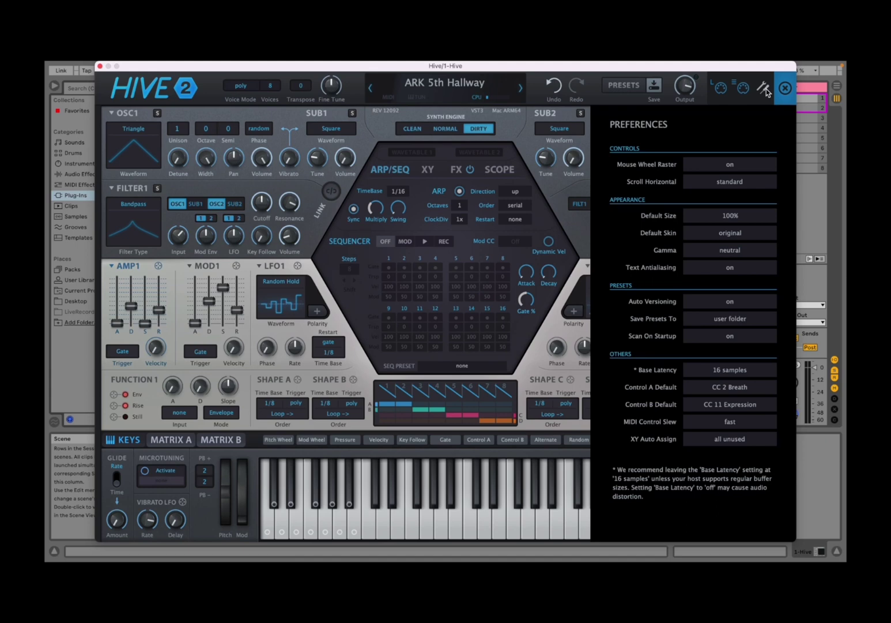
click(765, 91)
click(786, 90)
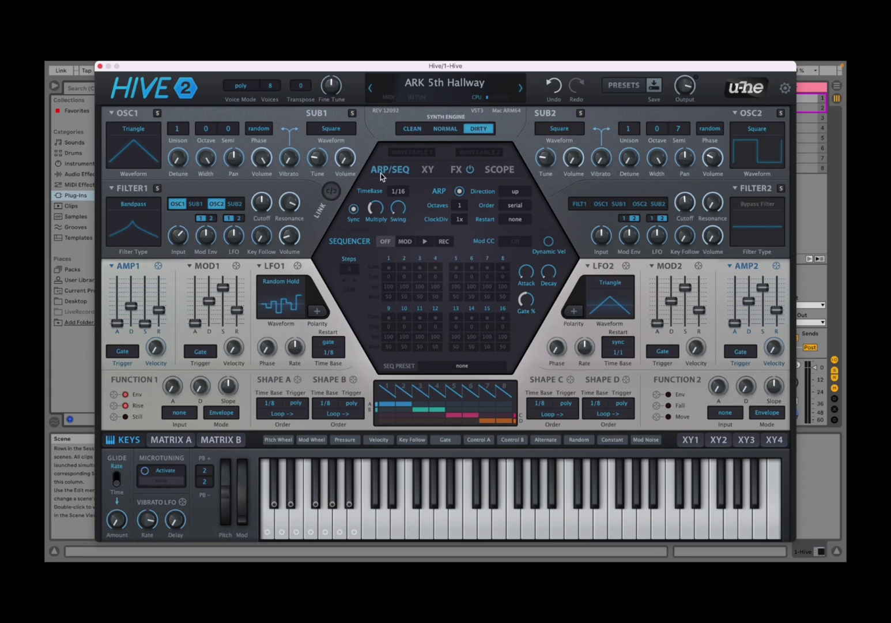
Step: Preview the XY, FX and SCOPE pages, return to ARP/SEQ, and switch LINK on
click(429, 178)
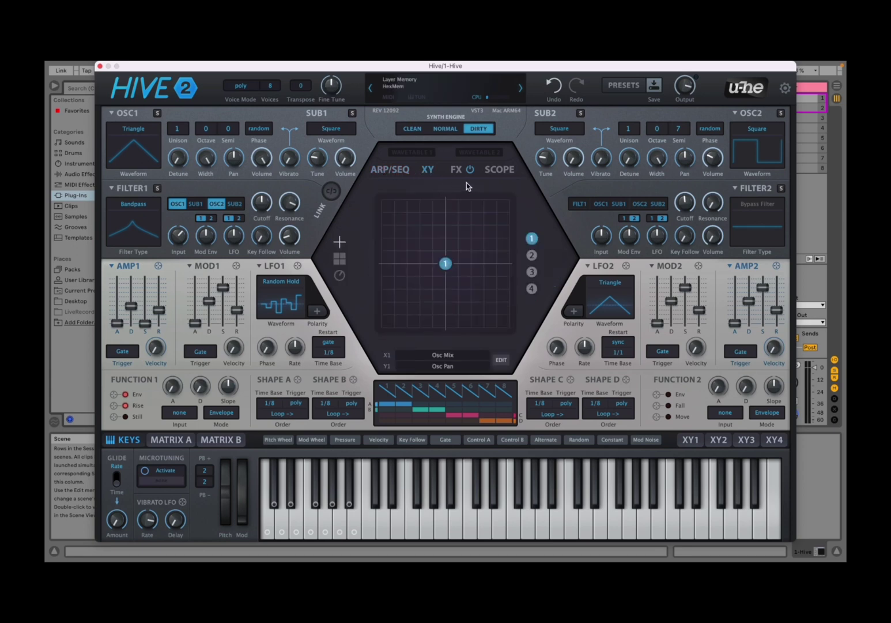
click(459, 170)
click(501, 171)
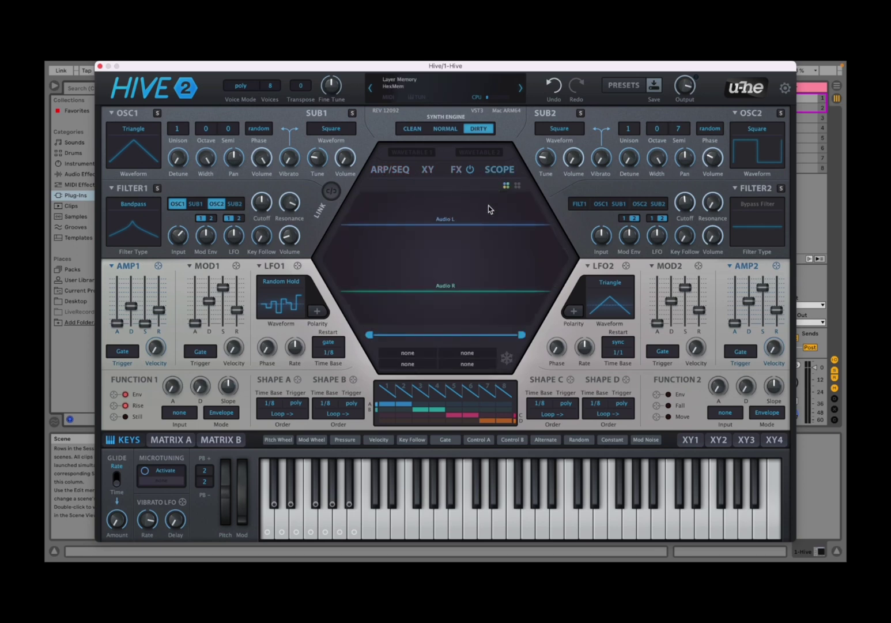
click(394, 169)
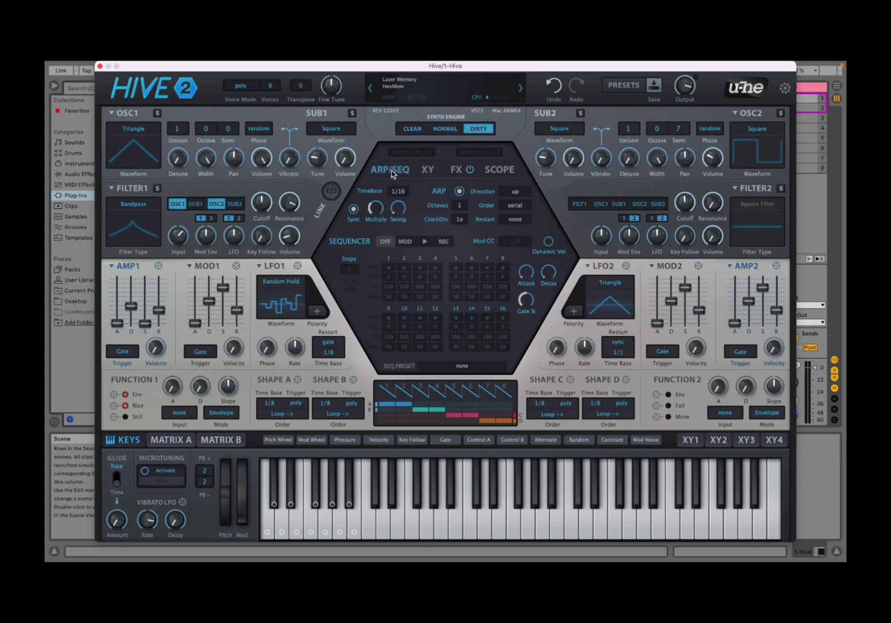
click(337, 191)
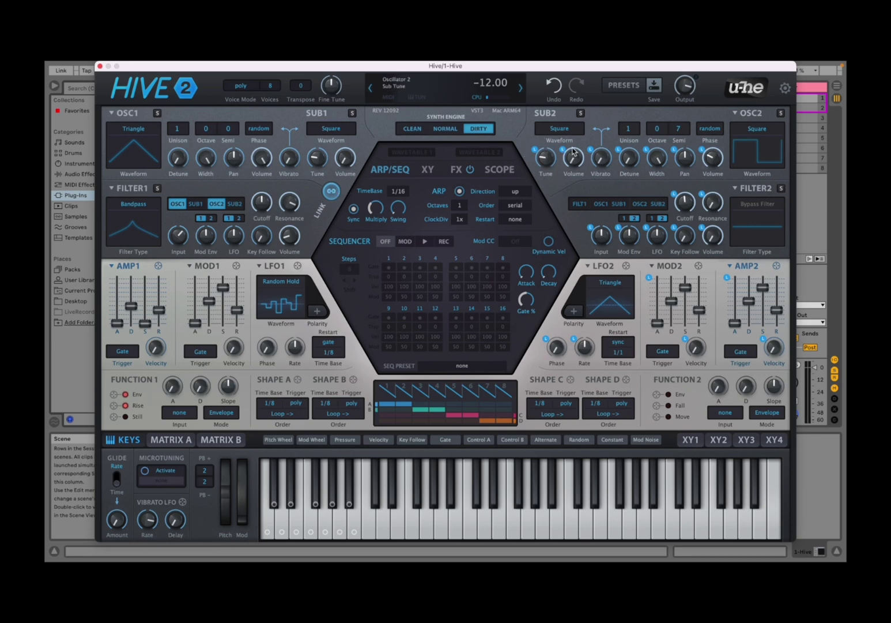
Step: Turn the LINK button off so both layers are edited independently
click(331, 193)
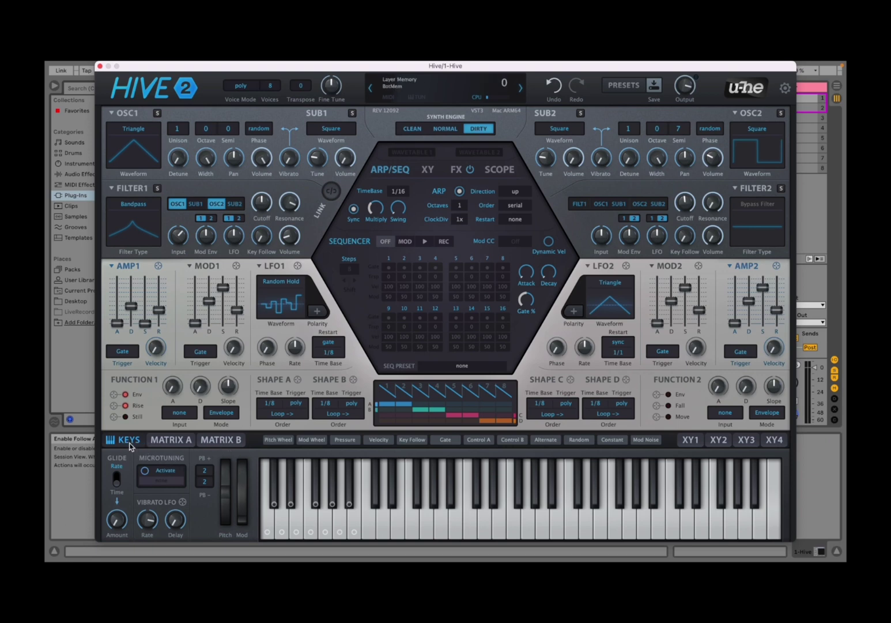
Step: Show Pressure's targets in Matrix A, drag it onto Filter1 Cutoff, view XY1, then return to KEYS
click(180, 440)
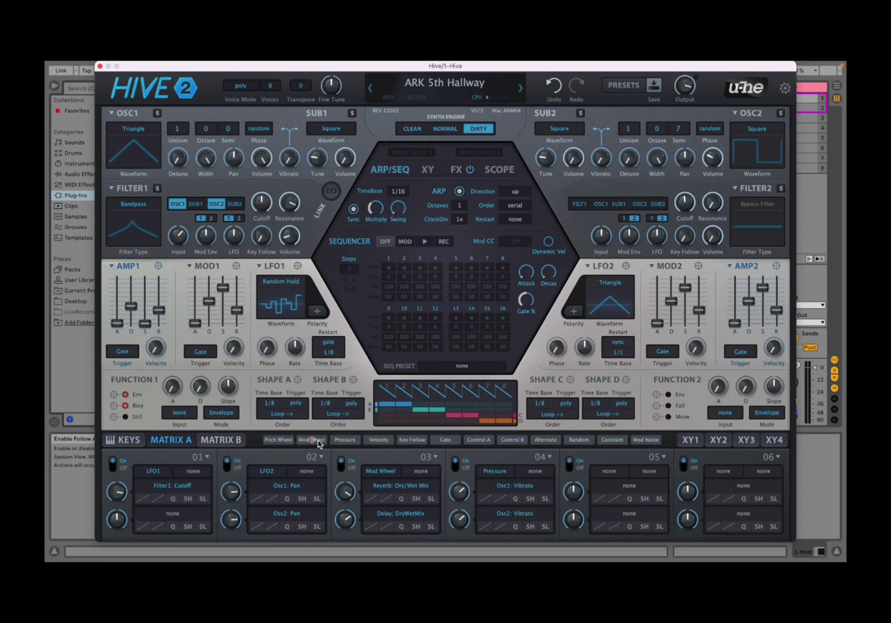
click(345, 442)
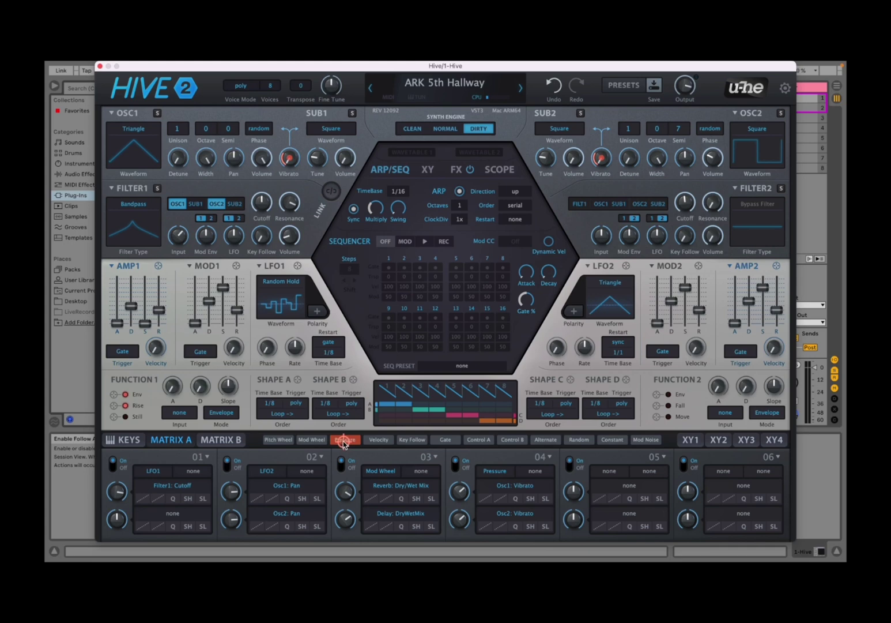
mouse_move(344, 443)
mouse_down()
mouse_move(300, 279)
mouse_move(264, 203)
mouse_move(346, 406)
mouse_move(339, 433)
mouse_up()
click(690, 441)
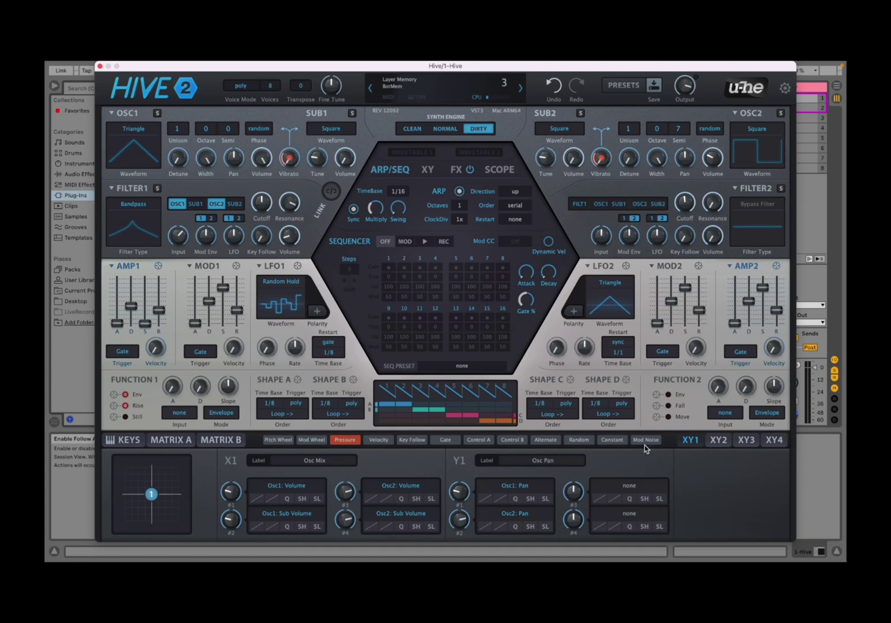
click(122, 443)
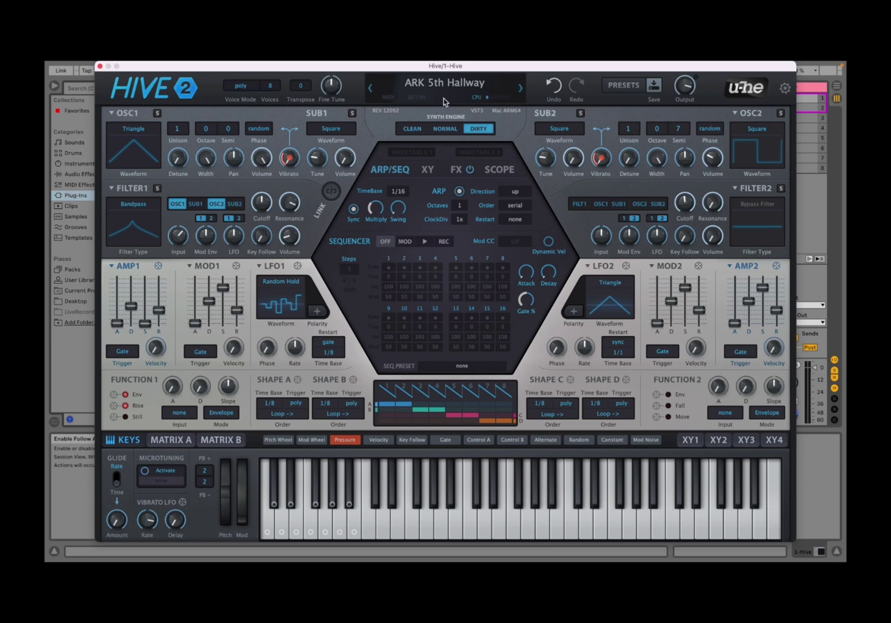
Step: Load the init patch from the box under the preset name
click(460, 94)
click(461, 94)
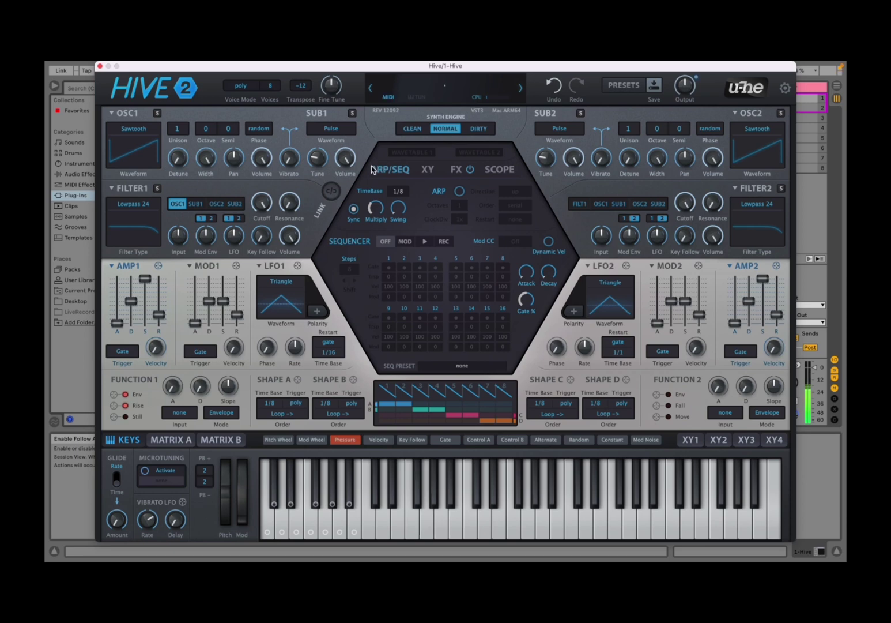
Step: Lower Filter1 Cutoff to about 86, assign LFO1 to it, and set the depth to 25
drag(262, 203, 249, 282)
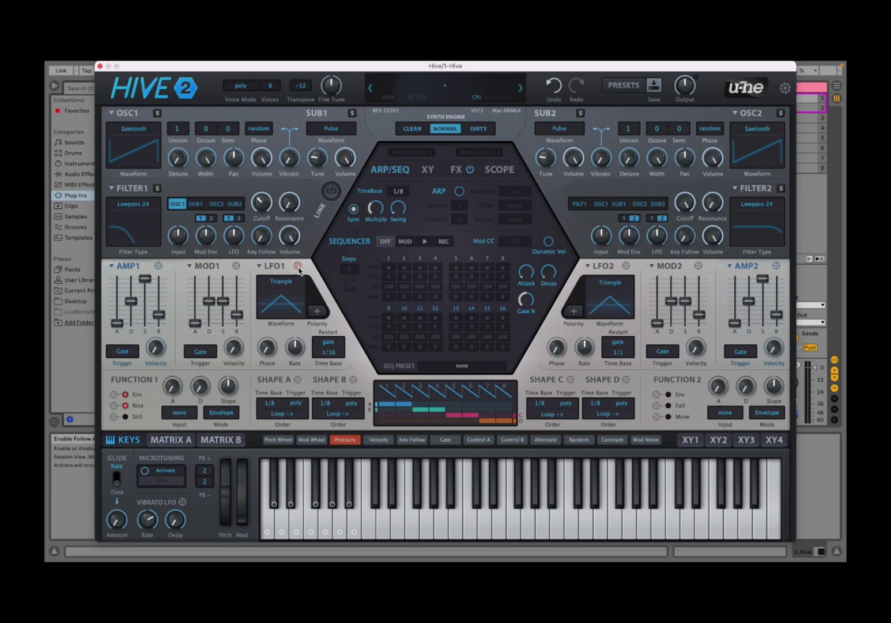
drag(298, 265, 262, 208)
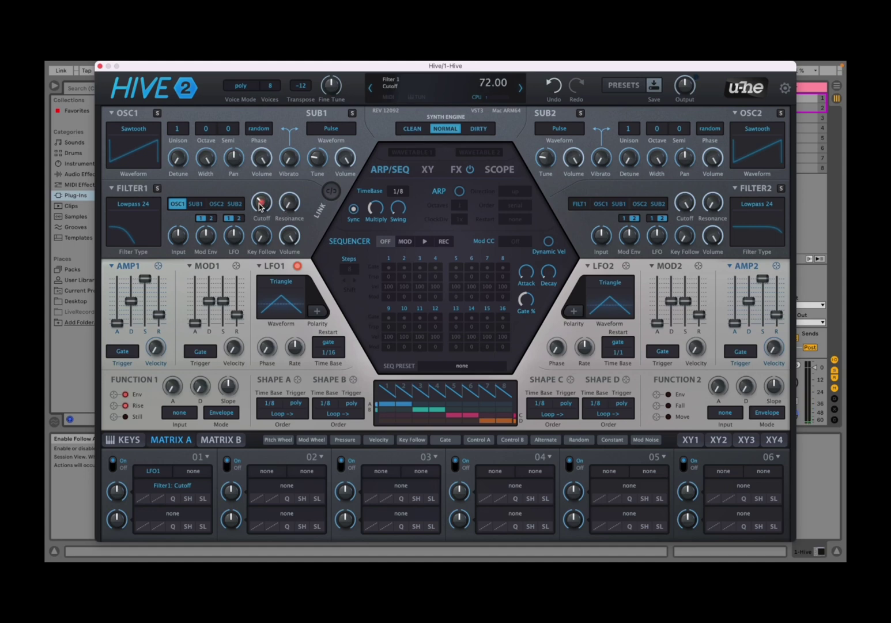
drag(263, 205, 269, 187)
Step: Lock and then unlock the Filter1 Cutoff knob from its right-click menu
right_click(262, 207)
click(269, 209)
right_click(267, 208)
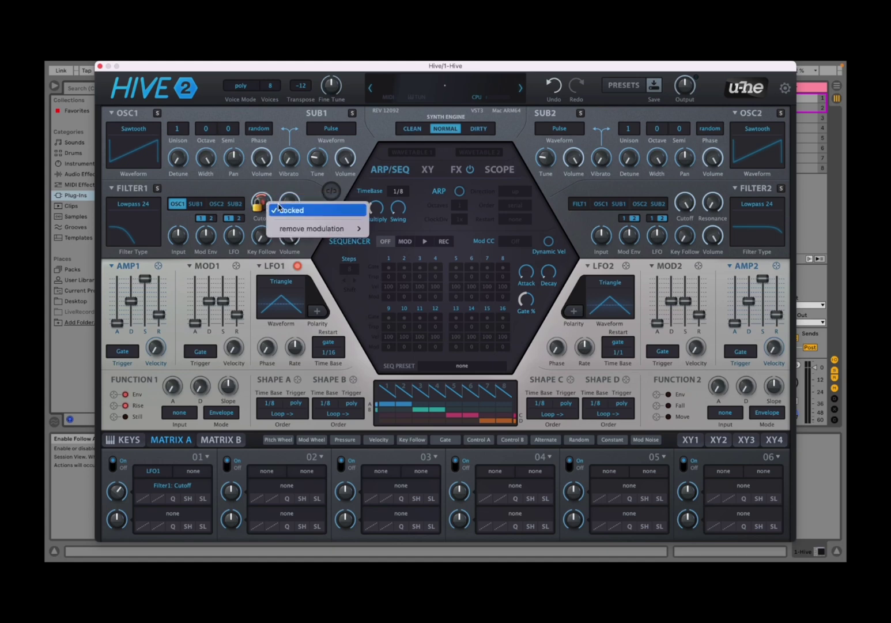
click(283, 210)
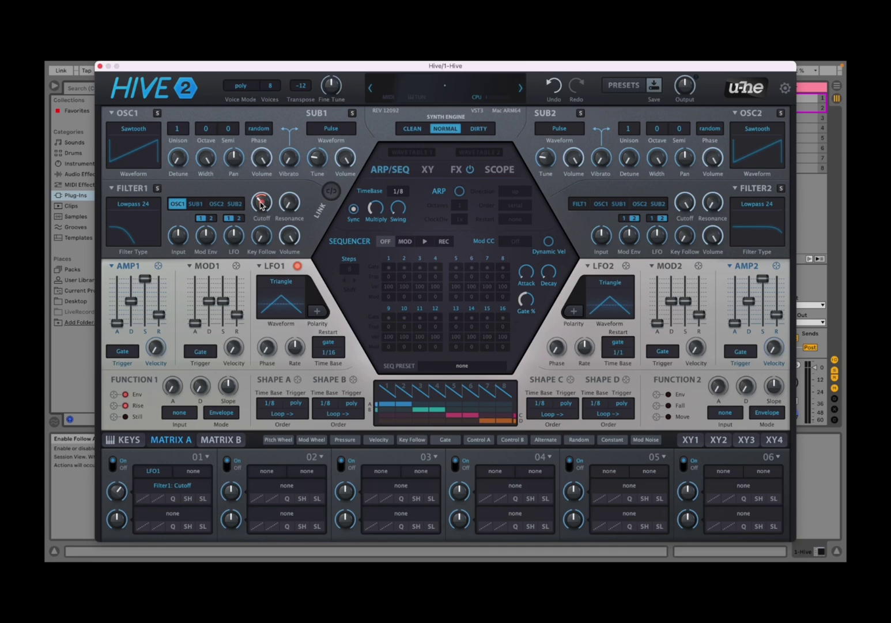
Step: Remove the LFO 1 (MM1:1) modulation from the Cutoff knob
right_click(261, 200)
mouse_move(290, 218)
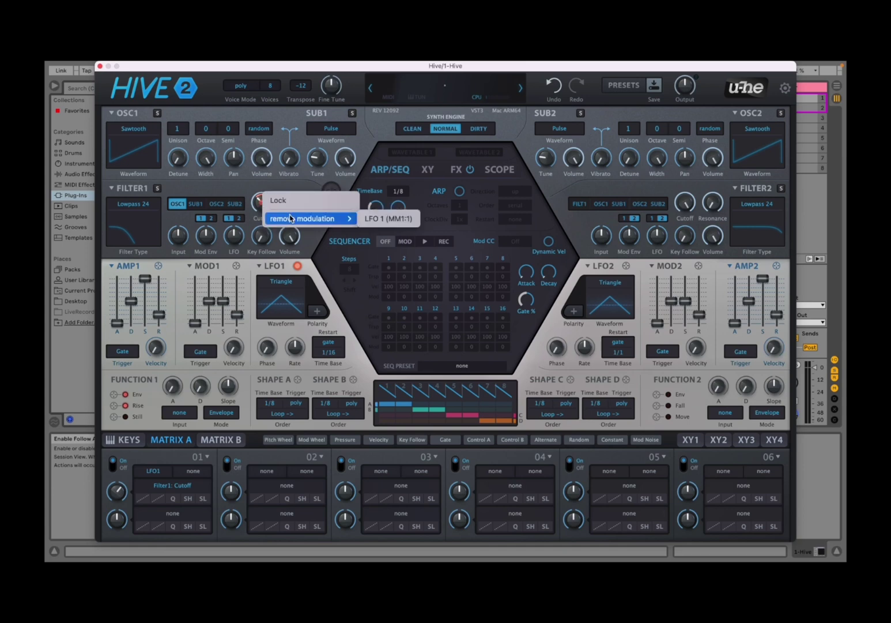
click(388, 218)
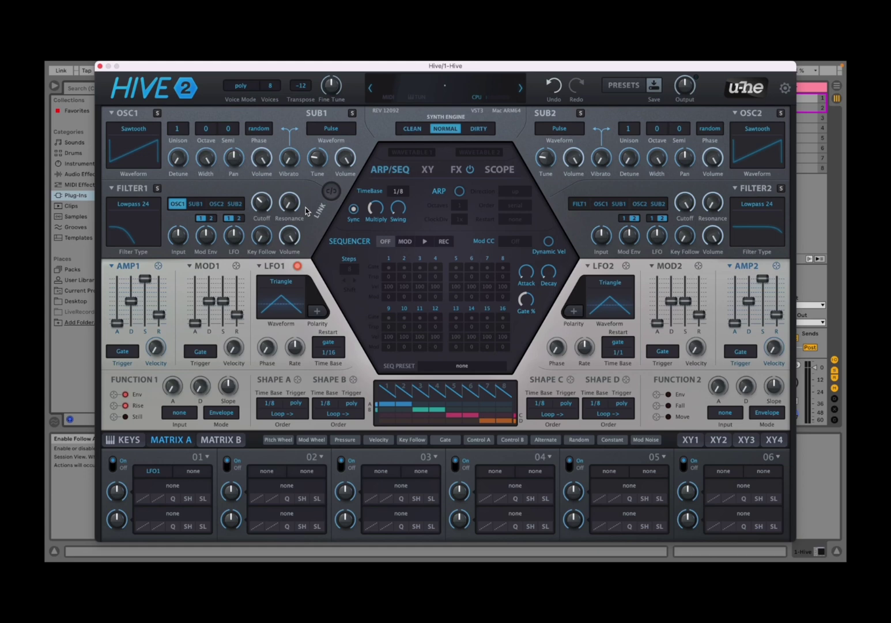
mouse_move(298, 199)
mouse_move(258, 159)
drag(179, 158, 173, 179)
mouse_move(179, 165)
mouse_down()
mouse_move(184, 126)
mouse_move(170, 169)
mouse_up()
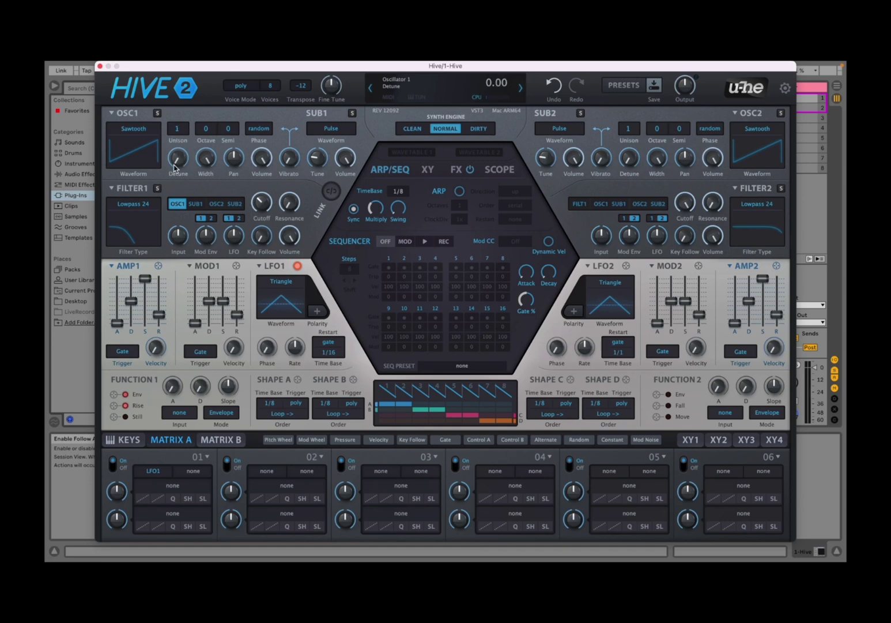